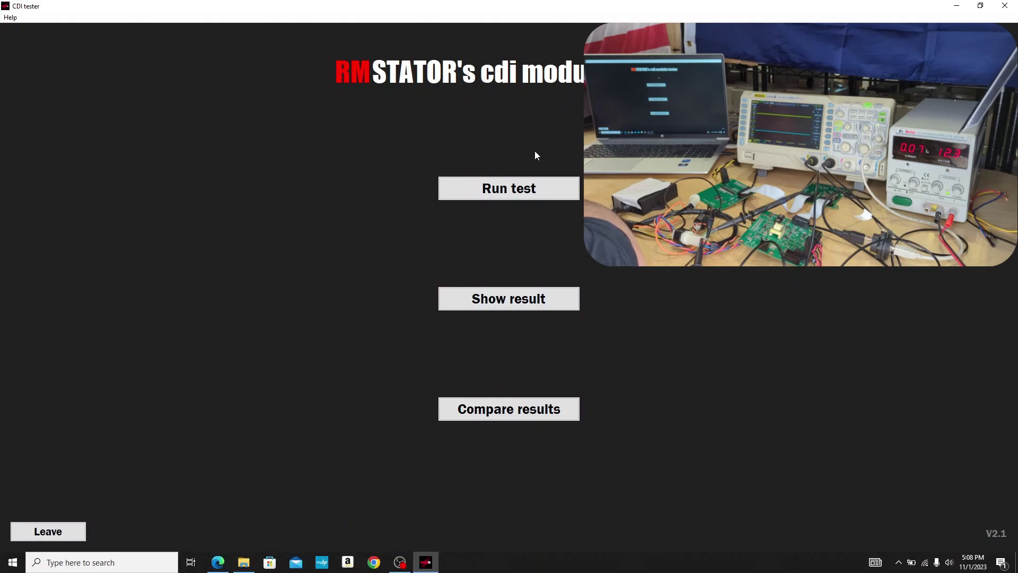
# - Run a Default-mode test for module RM02098 with negative polarity off, without saving the configuration
pyautogui.click(536, 189)
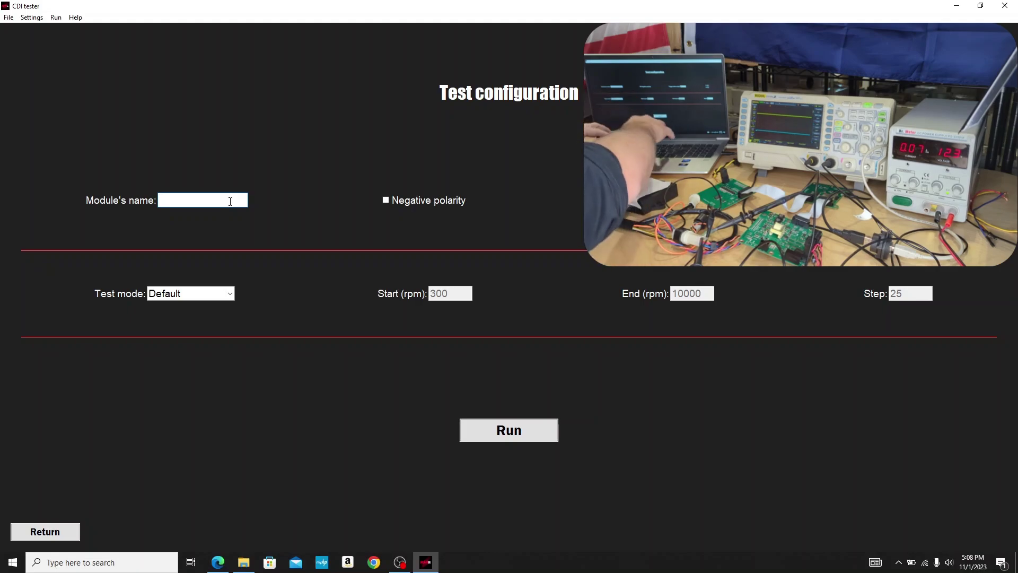
pyautogui.write('RM02098')
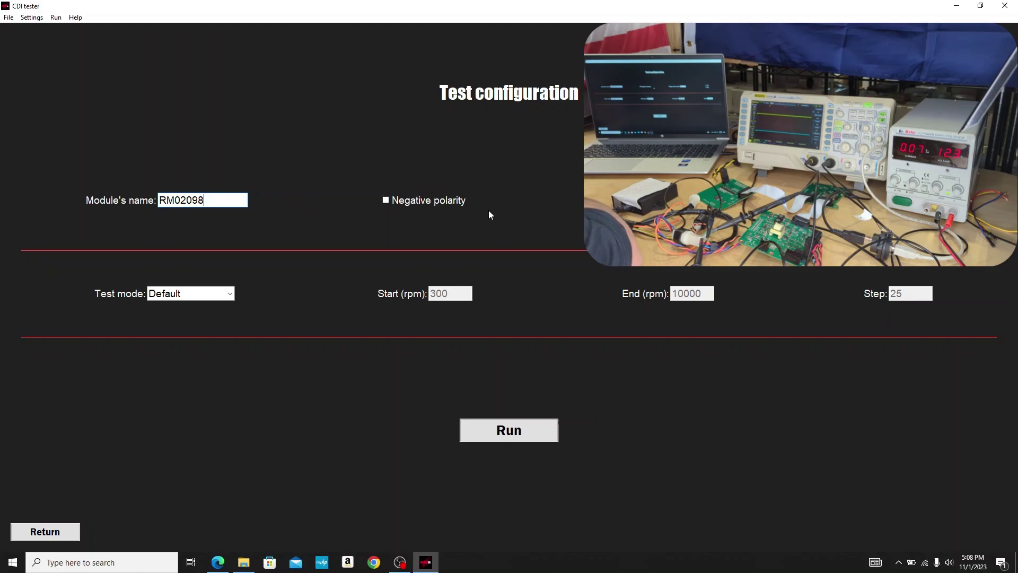
pyautogui.click(386, 200)
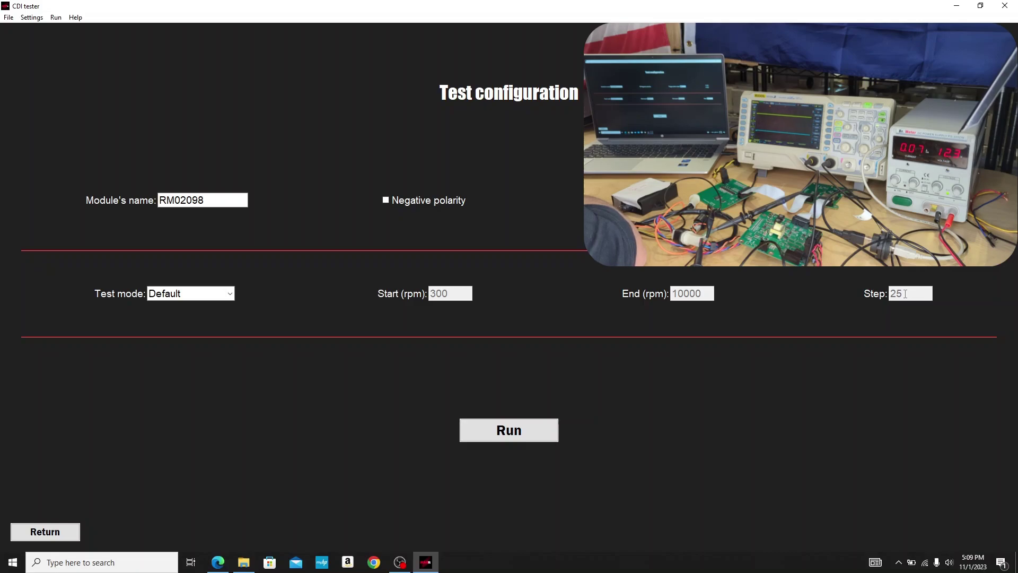
pyautogui.click(230, 293)
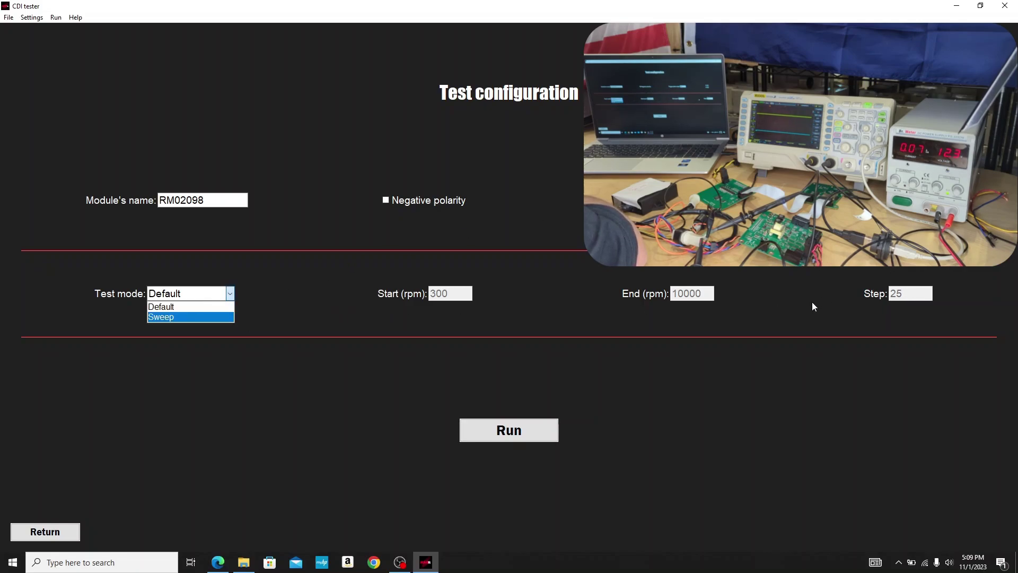
pyautogui.click(356, 323)
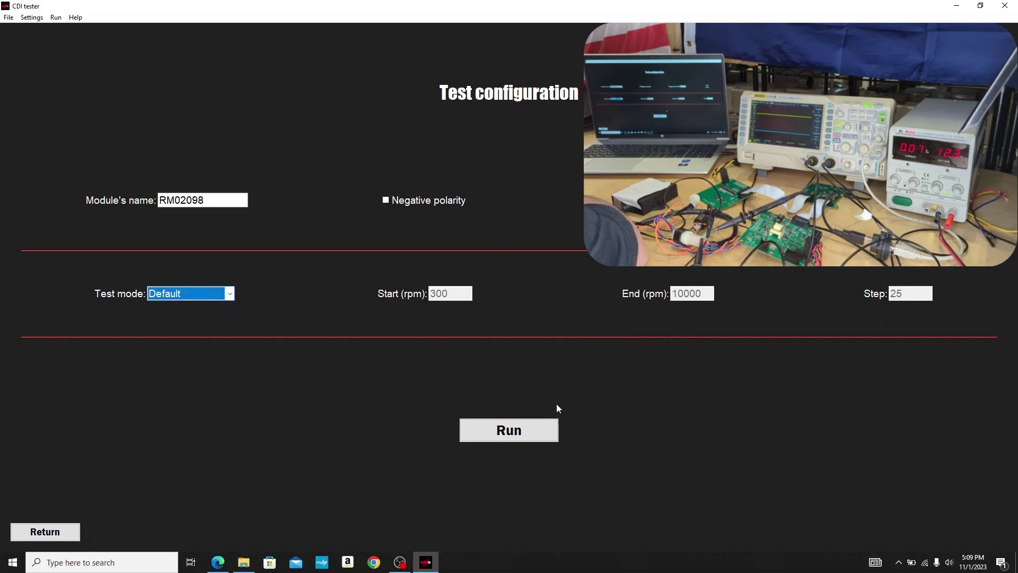
pyautogui.click(527, 434)
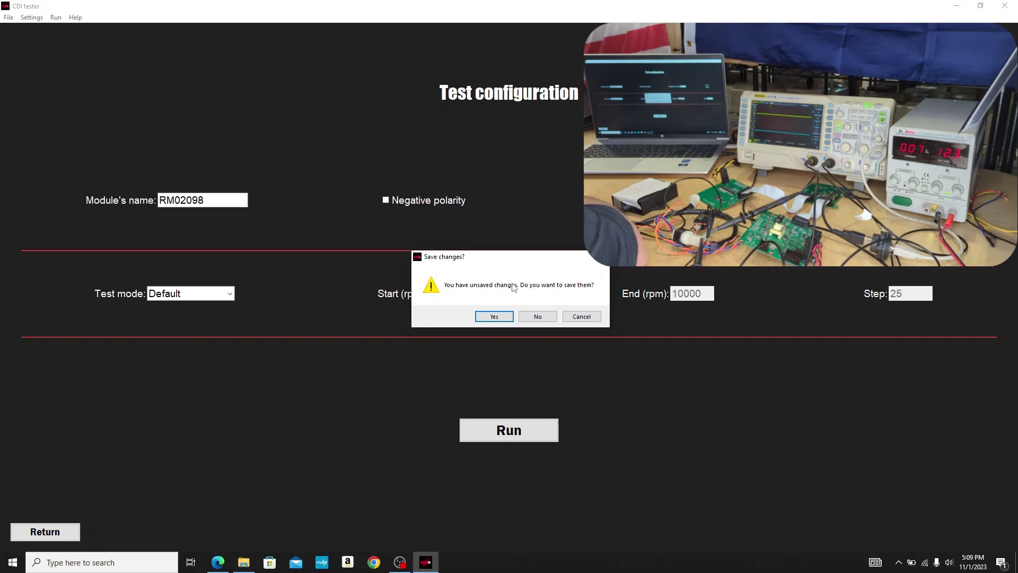
pyautogui.click(550, 320)
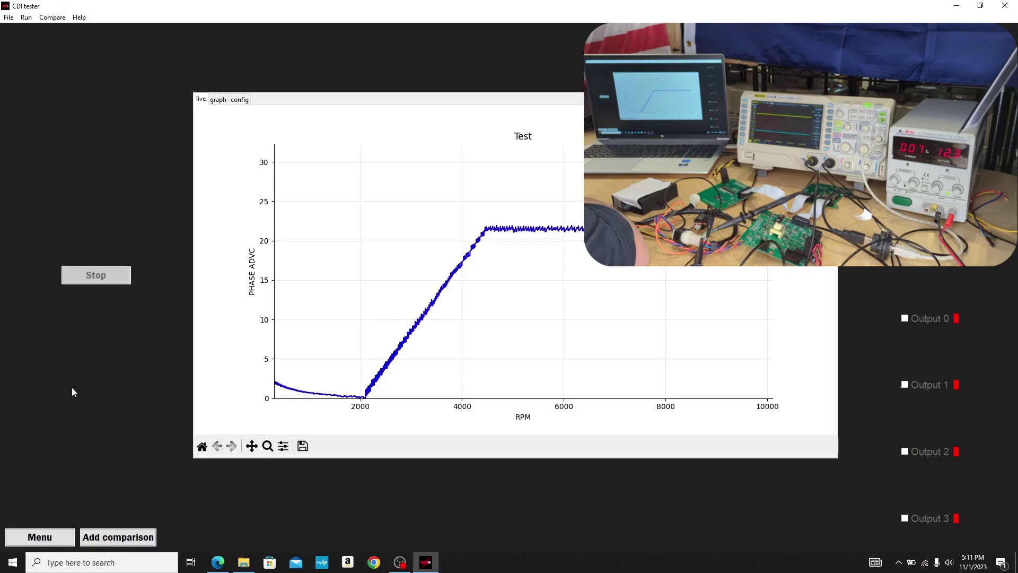
pyautogui.click(144, 535)
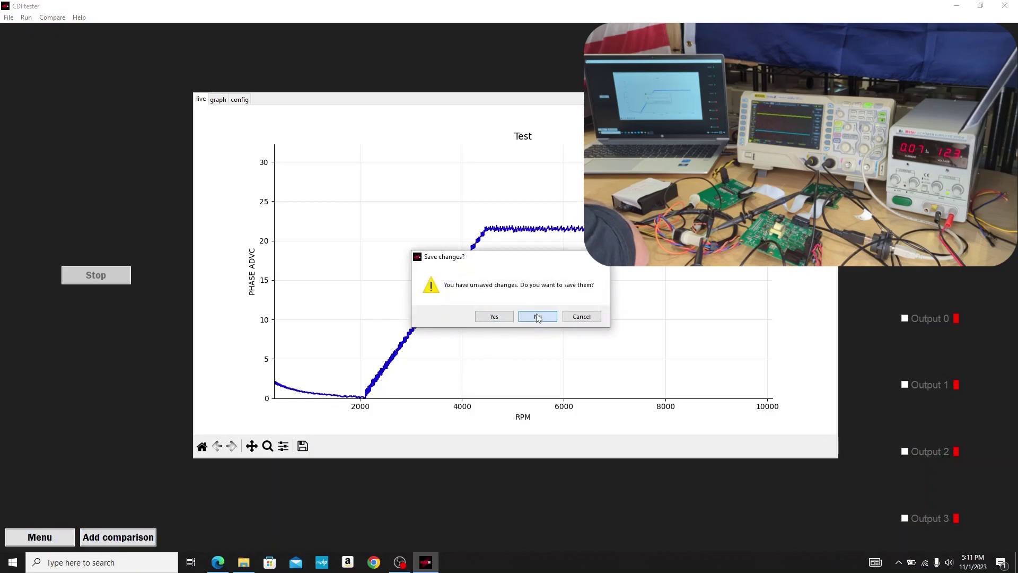
pyautogui.click(537, 317)
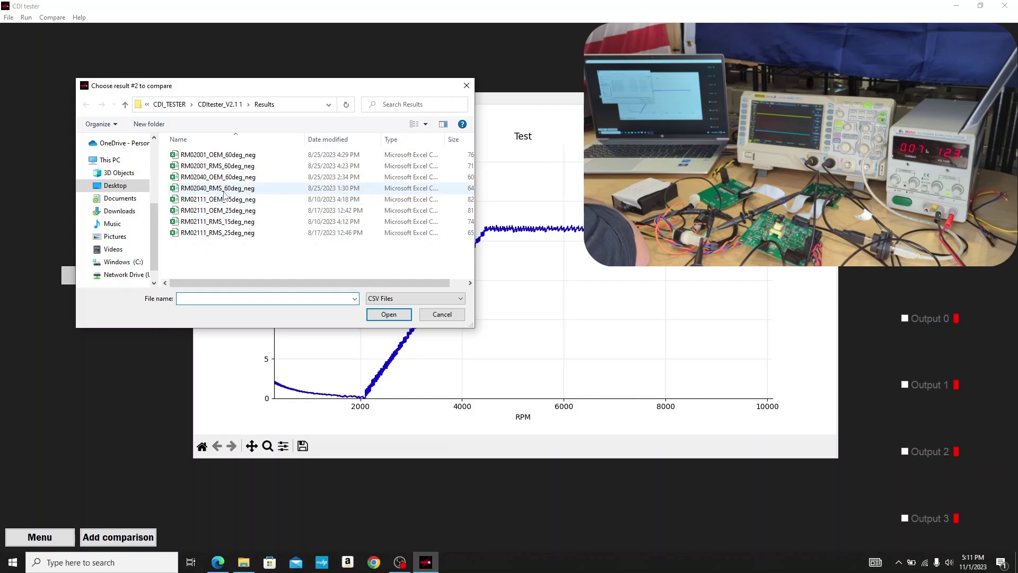
pyautogui.click(442, 314)
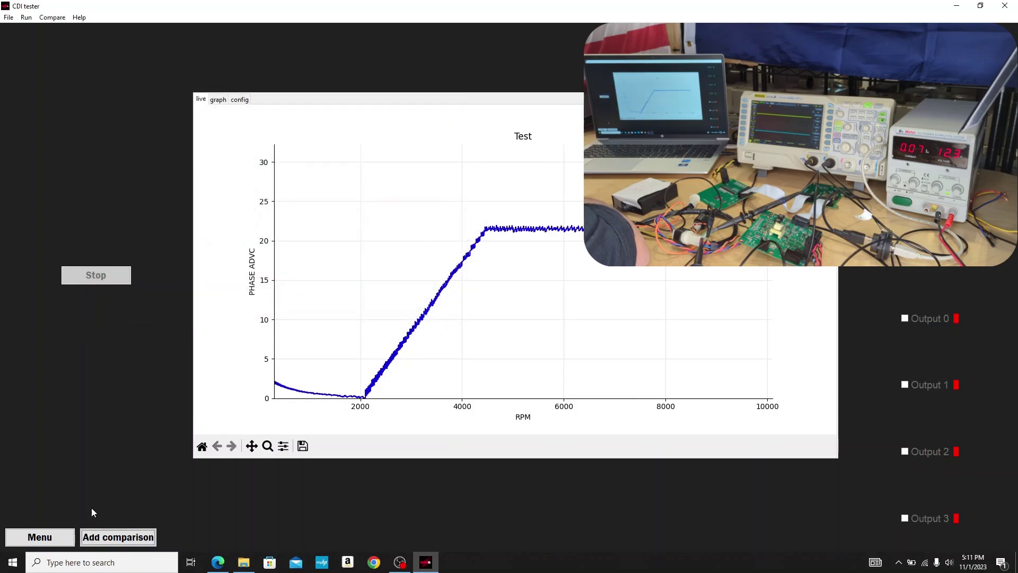
# - Leave the test result without saving and compare two stored results, RM02001_OEM_60deg_neg and RM02001_RMS_60deg_neg
pyautogui.click(40, 536)
pyautogui.click(535, 318)
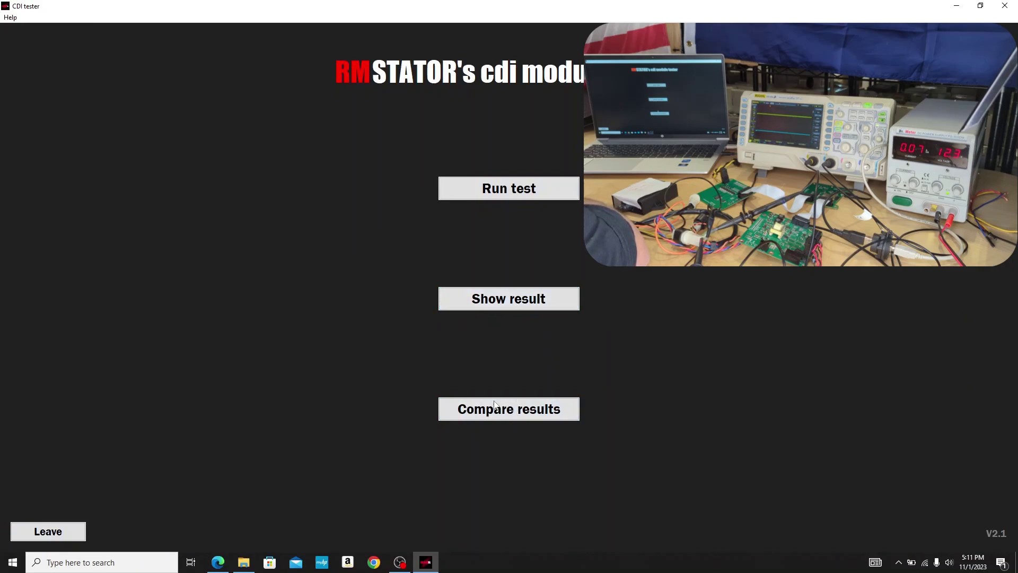
pyautogui.click(504, 416)
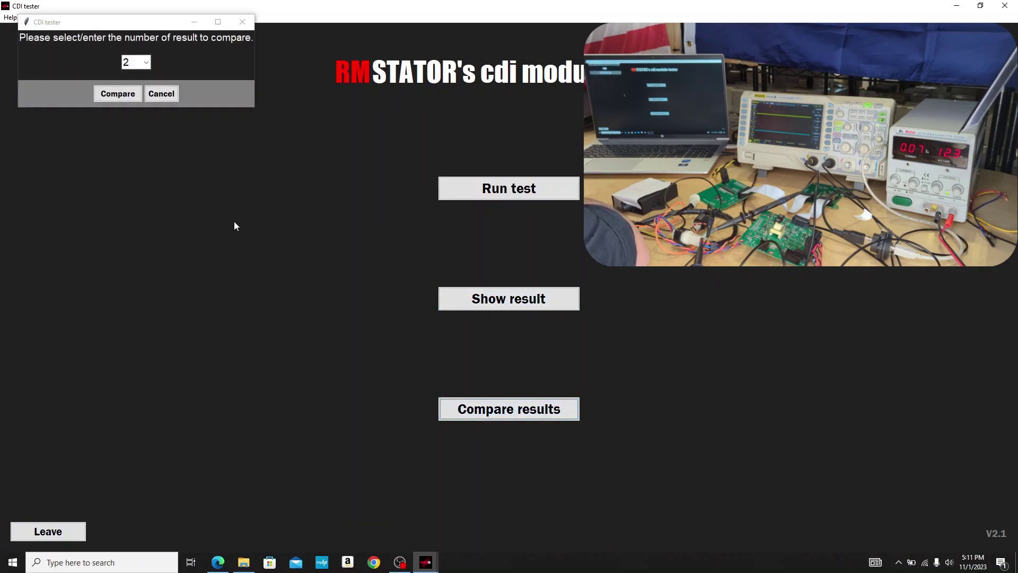
pyautogui.click(117, 94)
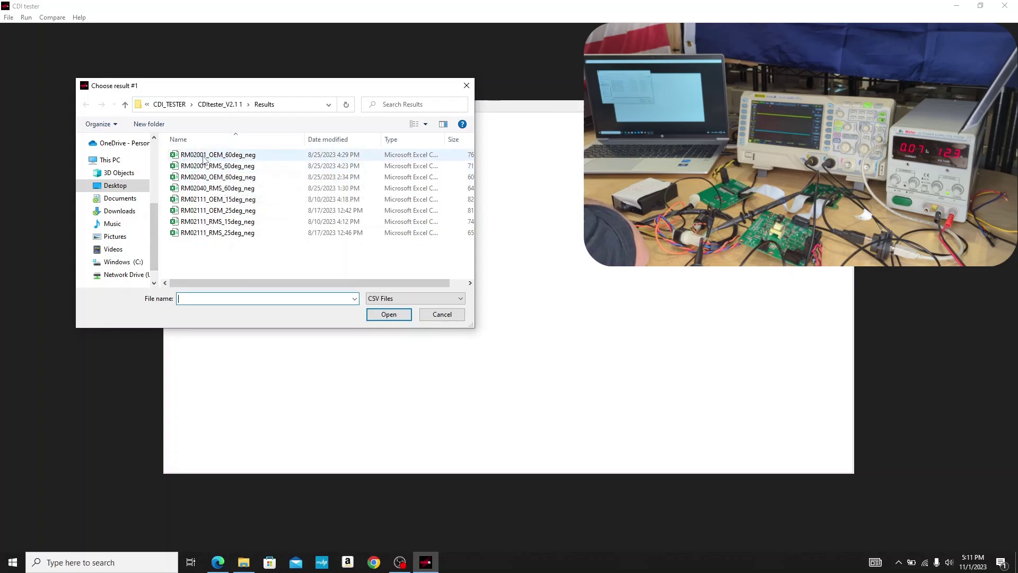
pyautogui.click(200, 155)
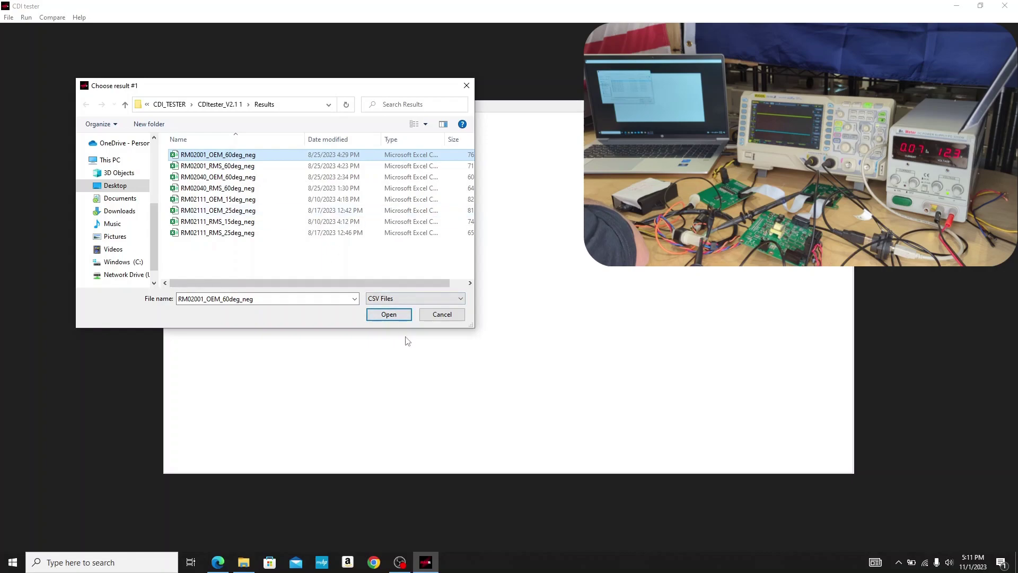
pyautogui.click(390, 315)
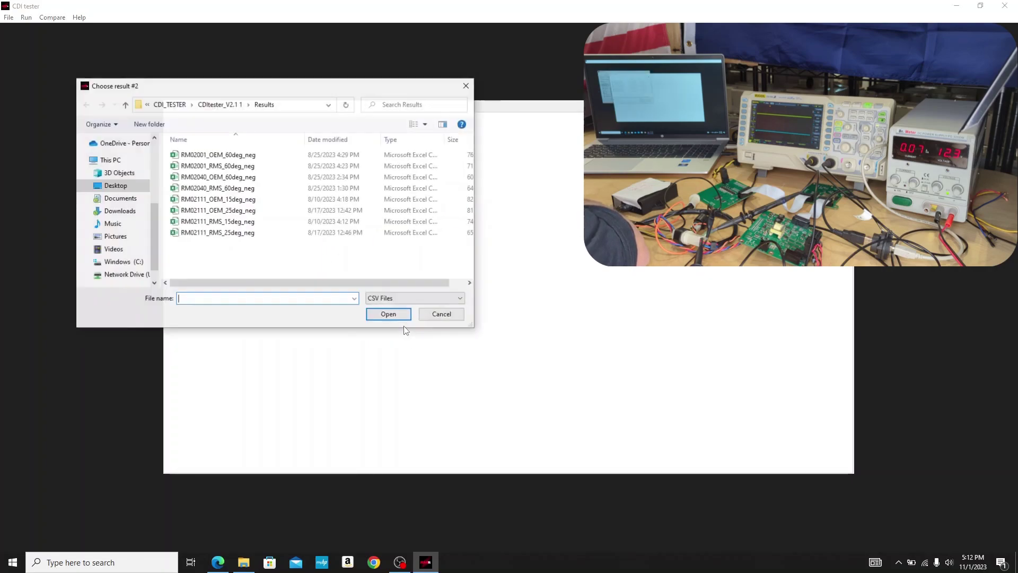
pyautogui.click(228, 166)
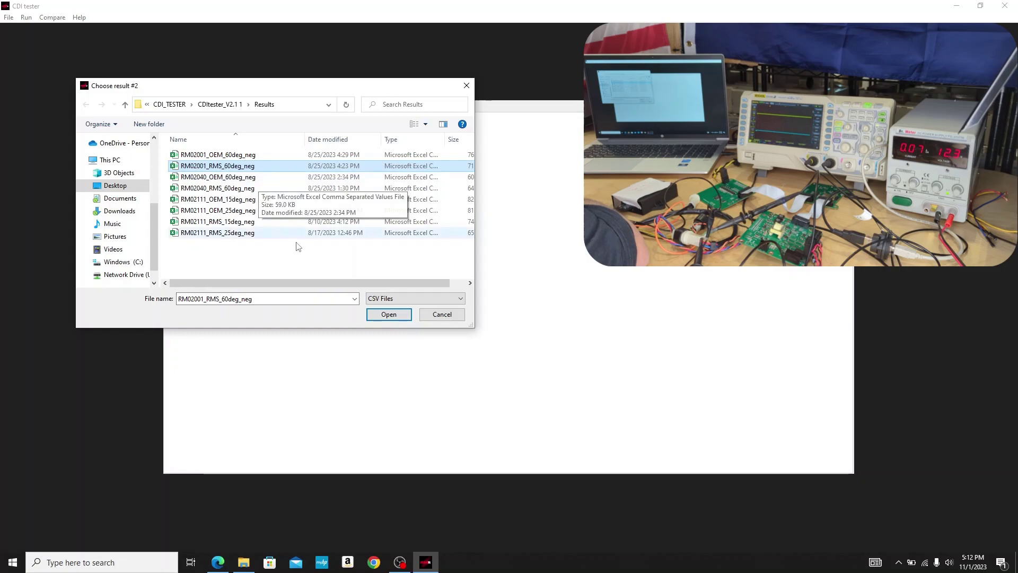
pyautogui.click(389, 315)
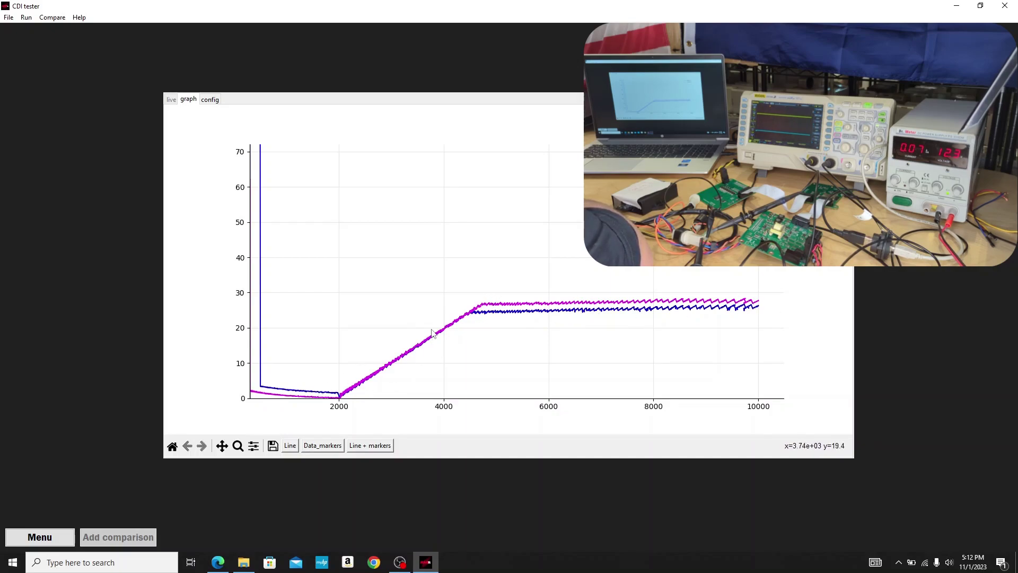
# - Examine the graph where the two curves diverge, around 4100 to 5800 rpm, restore the full view and leave the comparison
pyautogui.click(238, 447)
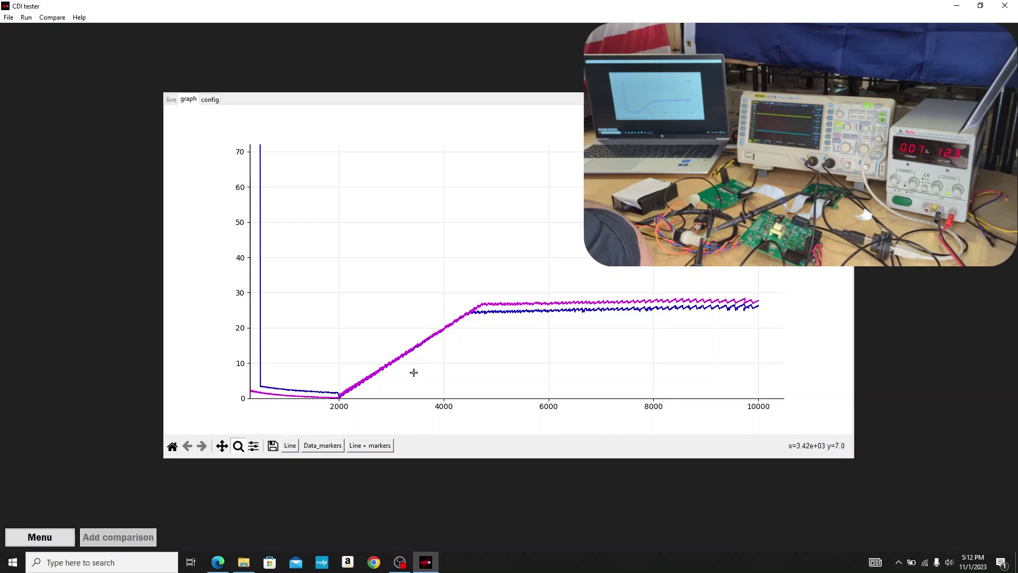
pyautogui.moveTo(517, 320); pyautogui.dragTo(537, 320)
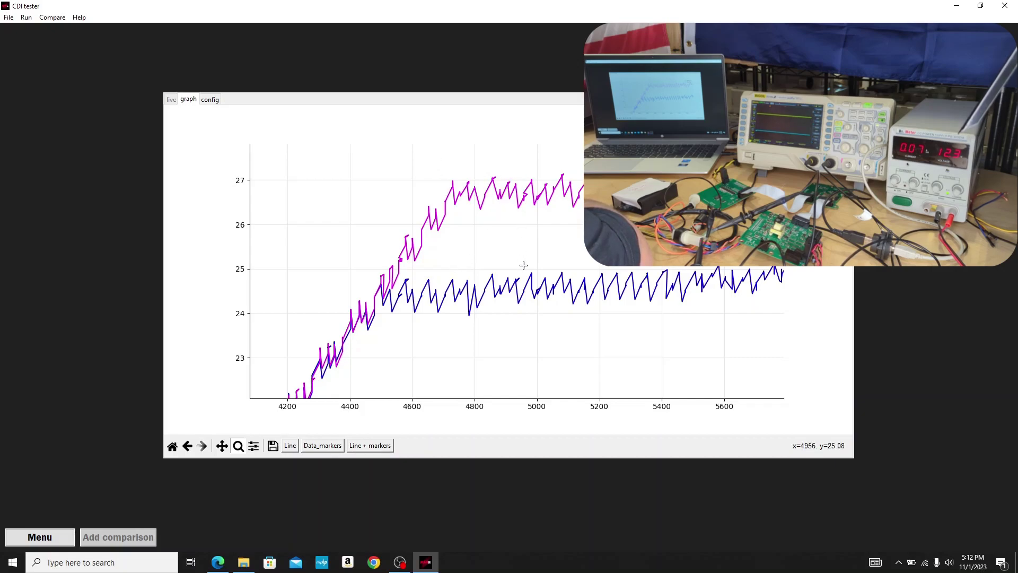
pyautogui.click(172, 446)
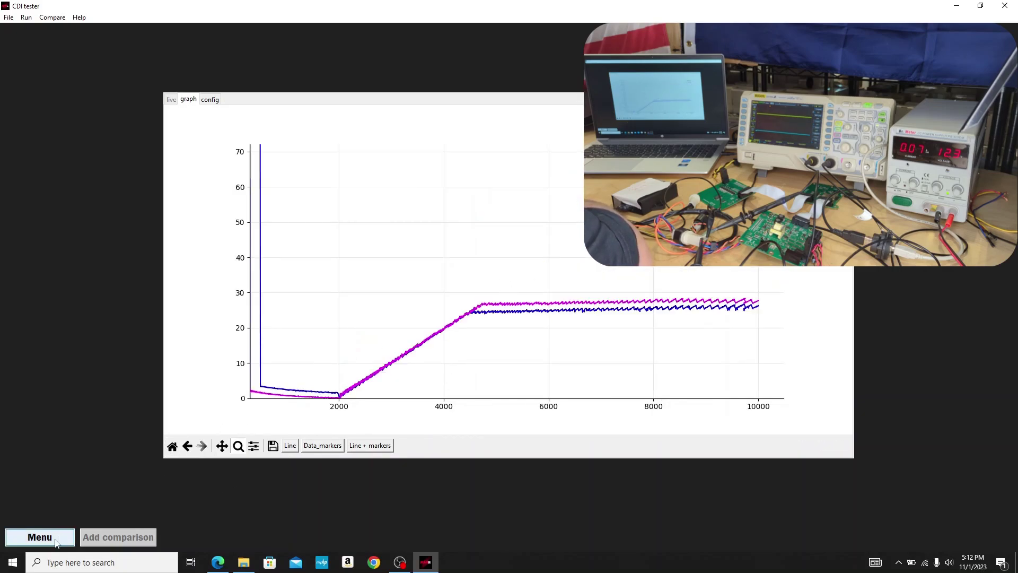
pyautogui.click(72, 533)
# - Compare two stored results, RM02040_OEM_60deg_neg as the first and RM02040_RMS_60deg_neg as the second
pyautogui.click(509, 409)
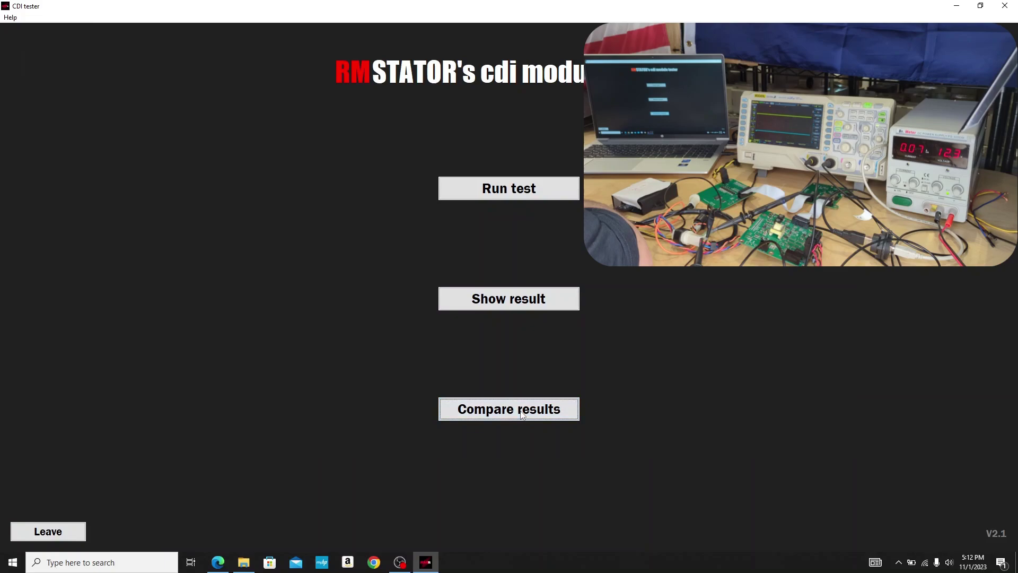
pyautogui.click(118, 93)
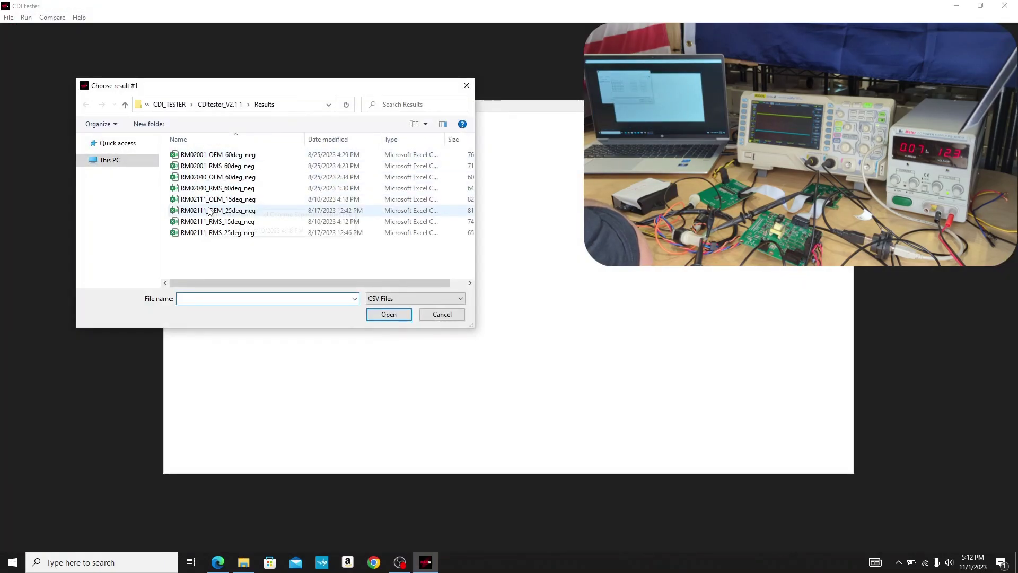
pyautogui.doubleClick(218, 179)
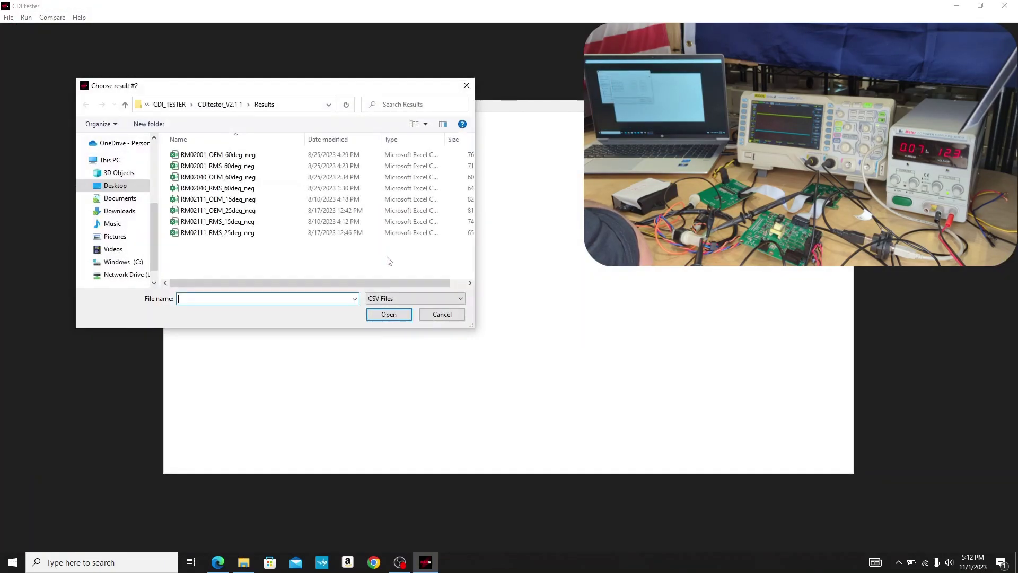
pyautogui.click(203, 189)
pyautogui.doubleClick(203, 190)
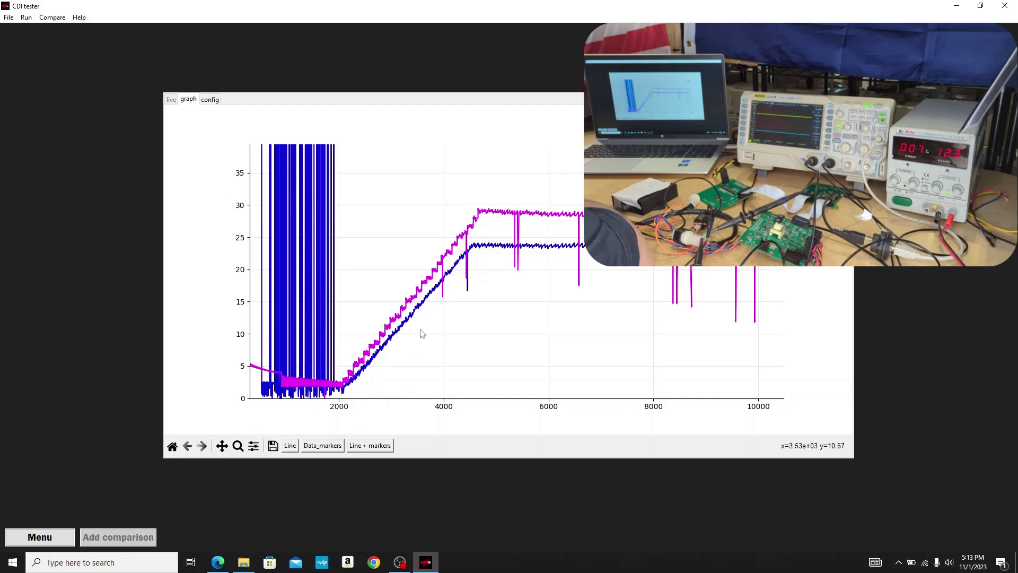
# - Examine both RM02040 curves closely between about 3900 and 6000 rpm, and return to the main menu
pyautogui.click(238, 446)
pyautogui.moveTo(540, 273); pyautogui.dragTo(540, 273)
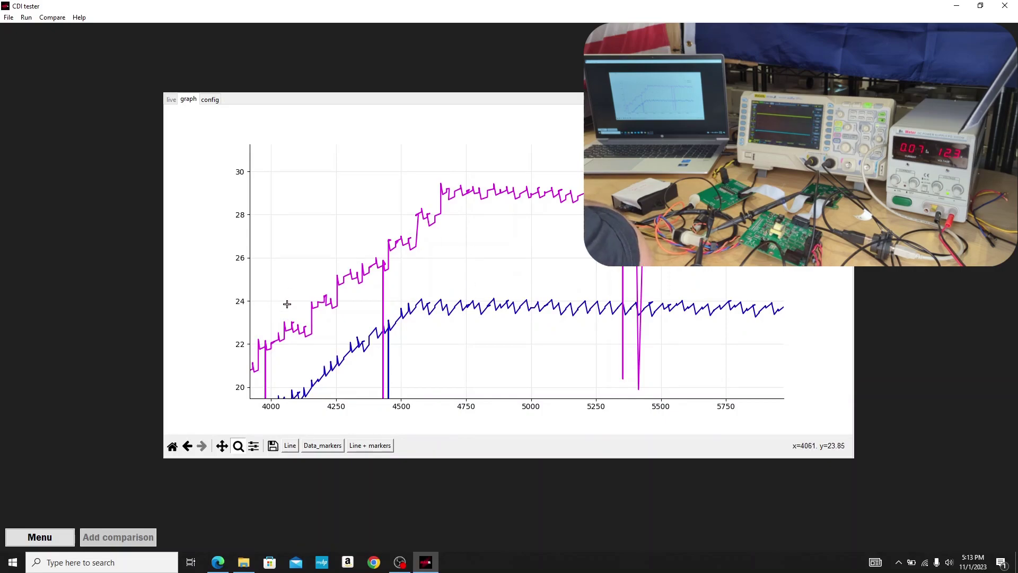
pyautogui.click(40, 537)
# - Start a new Default-mode test with the module named x, without saving the configuration
pyautogui.click(554, 194)
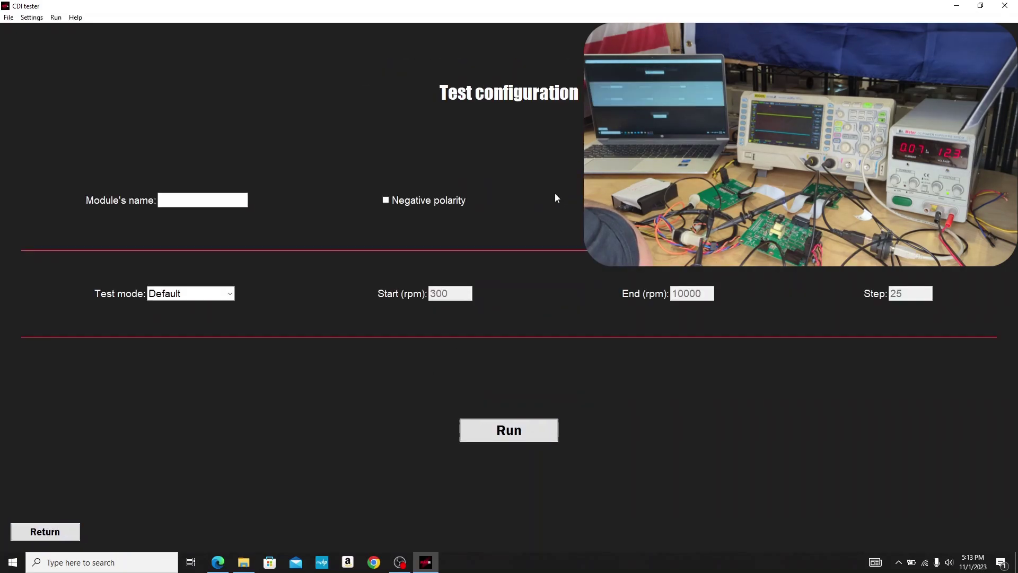
pyautogui.write('x')
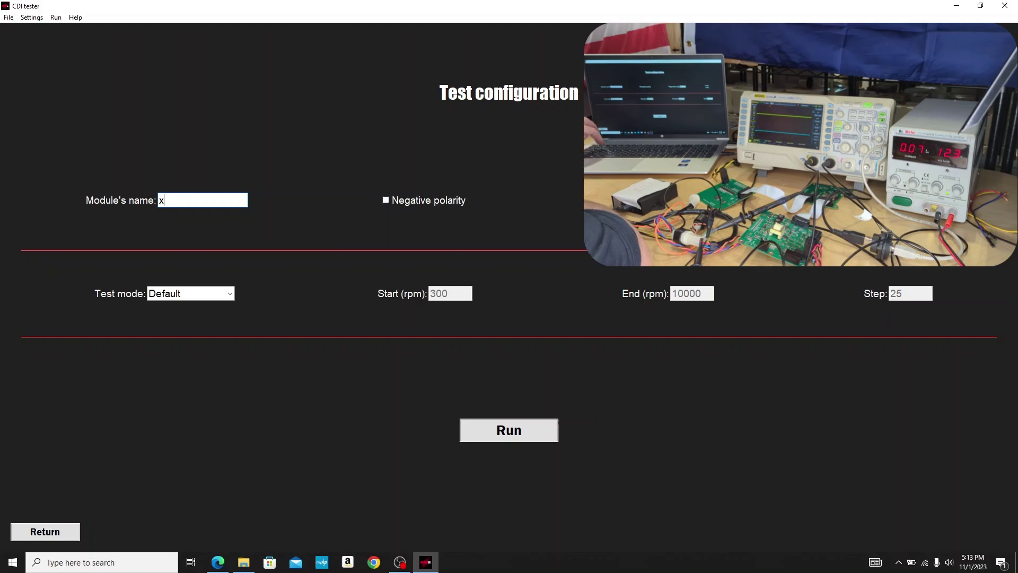
pyautogui.click(740, 326)
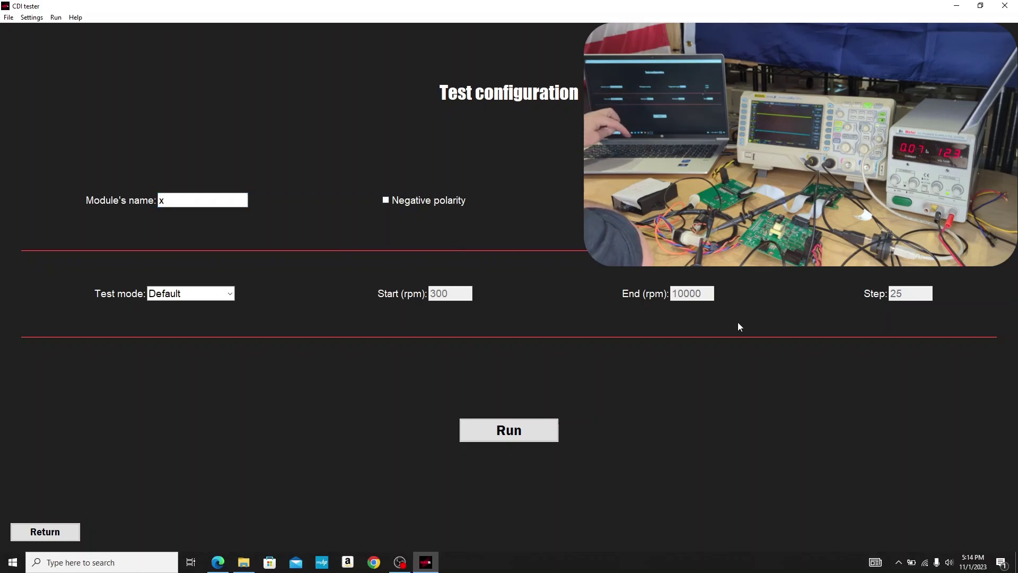
pyautogui.click(509, 430)
pyautogui.click(526, 316)
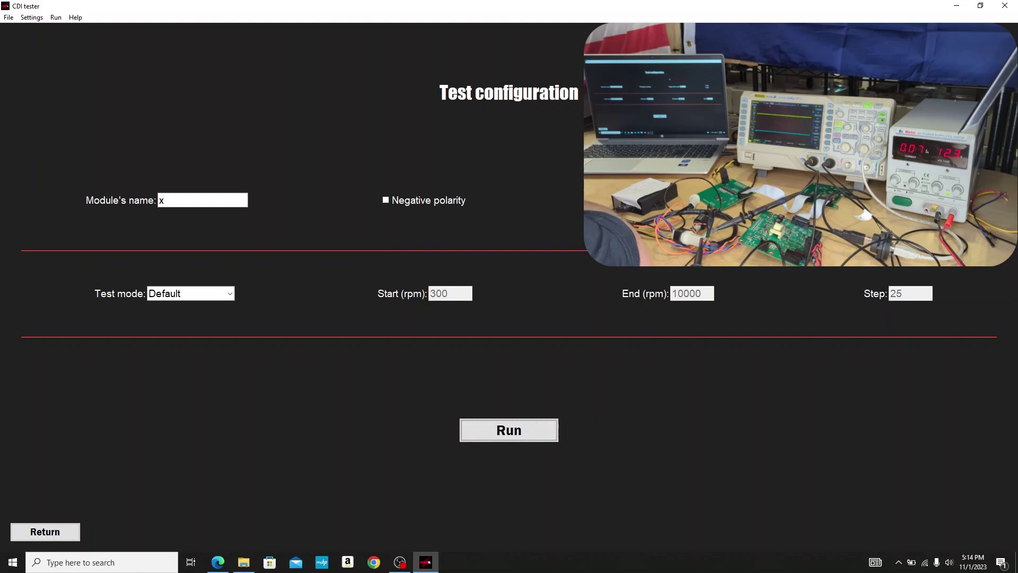